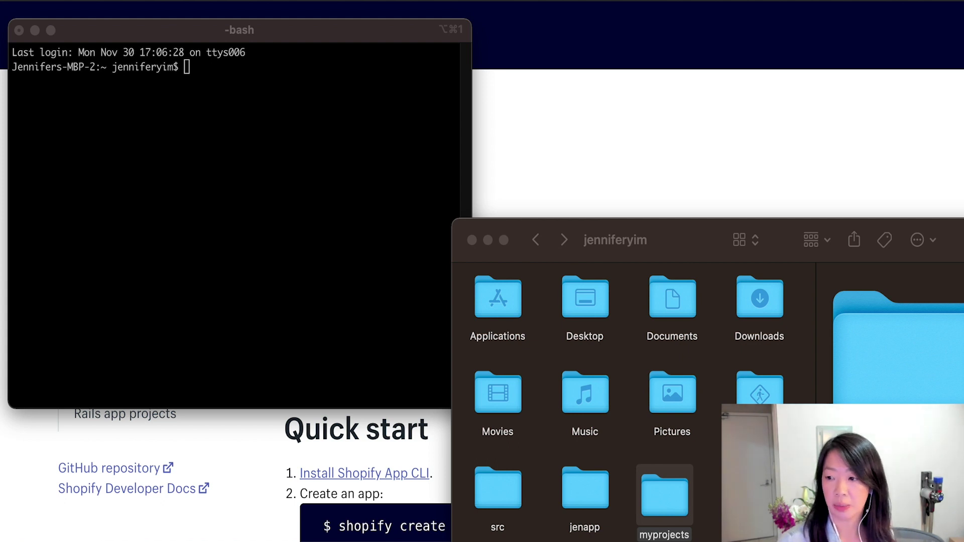
Move into the myprojects folder in Terminal.
left_click(672, 496)
left_click(418, 316)
type("cd myp")
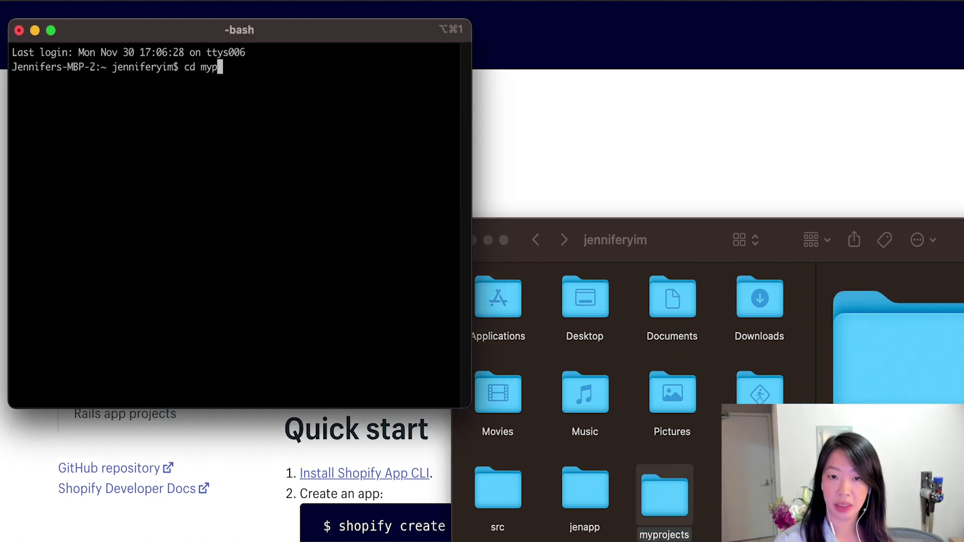
key("Tab")
key("Return")
type("shopify c")
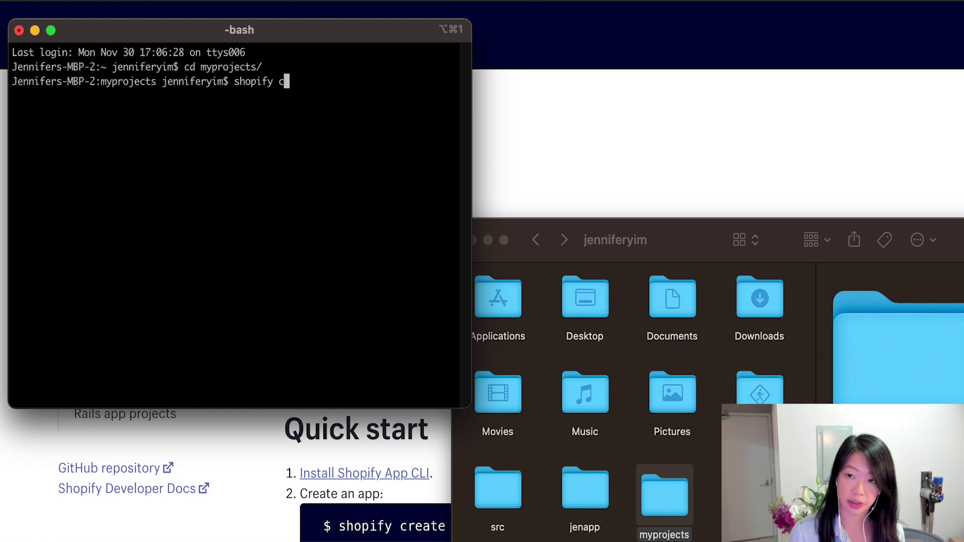
type("reate")
Run shopify create for a Public Node.js App named nodeapp and select the printed login URL.
key("Return")
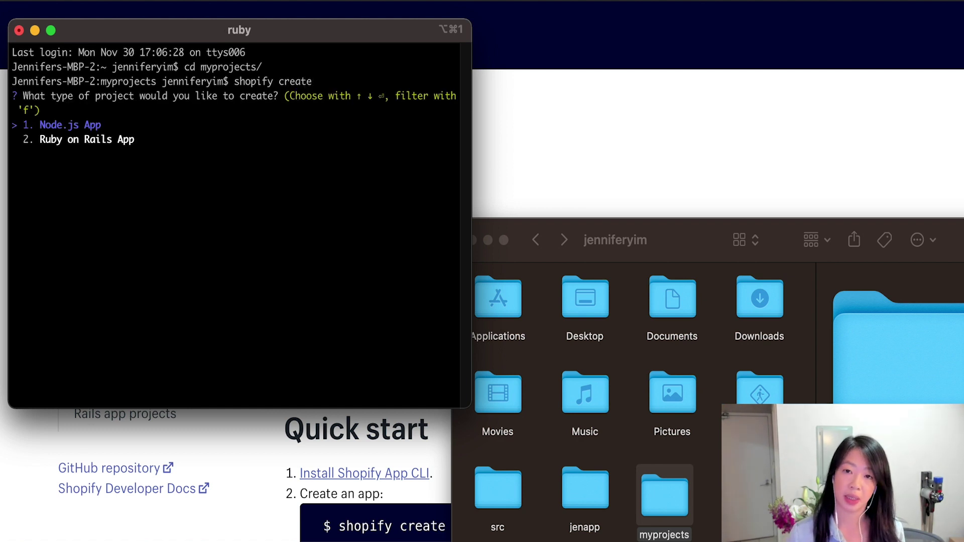
key("Return")
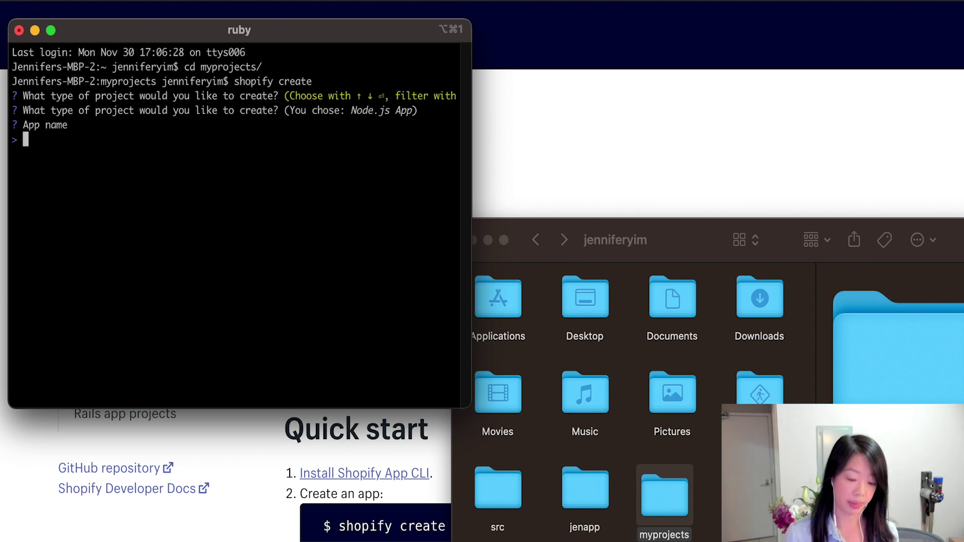
type("nodeapp")
key("Return")
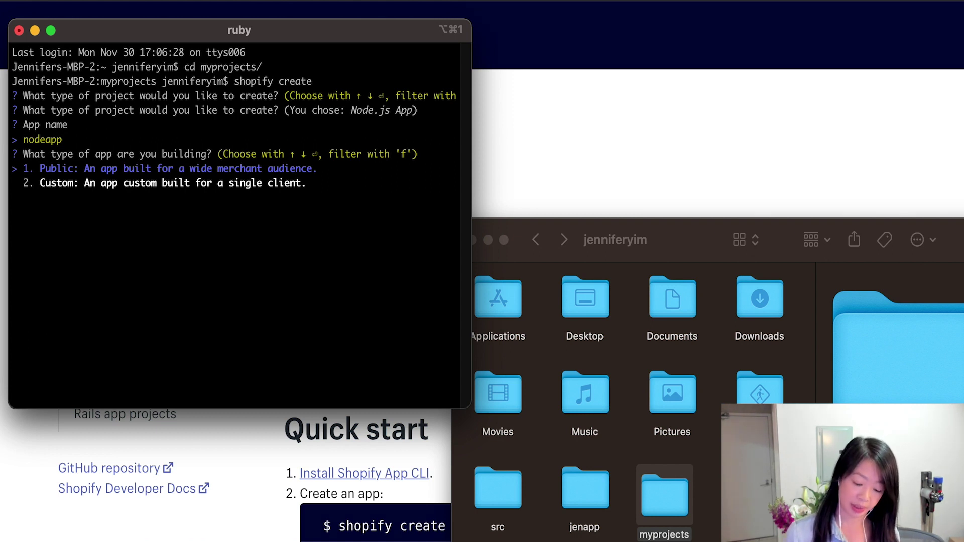
key("Return")
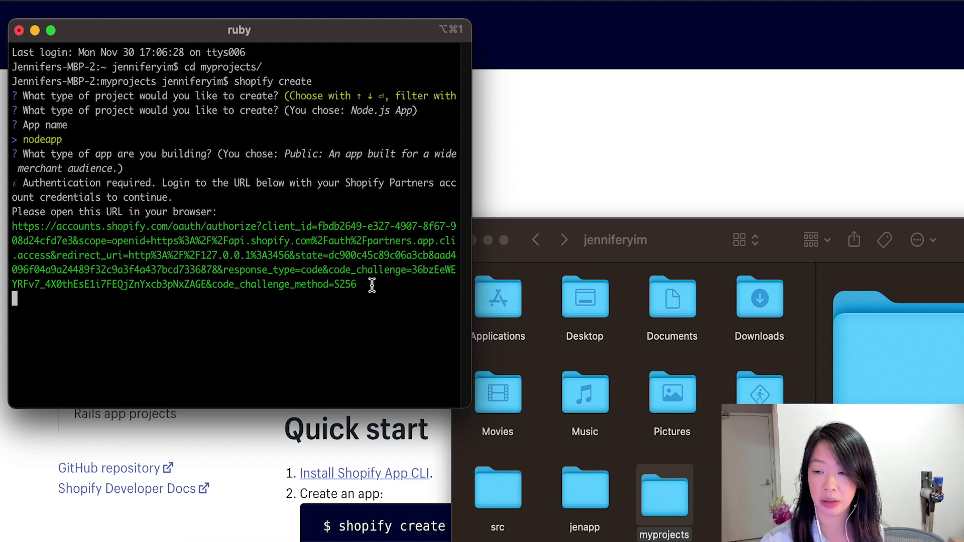
mouse_move(372, 285)
left_mouse_down()
mouse_move(86, 258)
mouse_move(11, 226)
left_mouse_up()
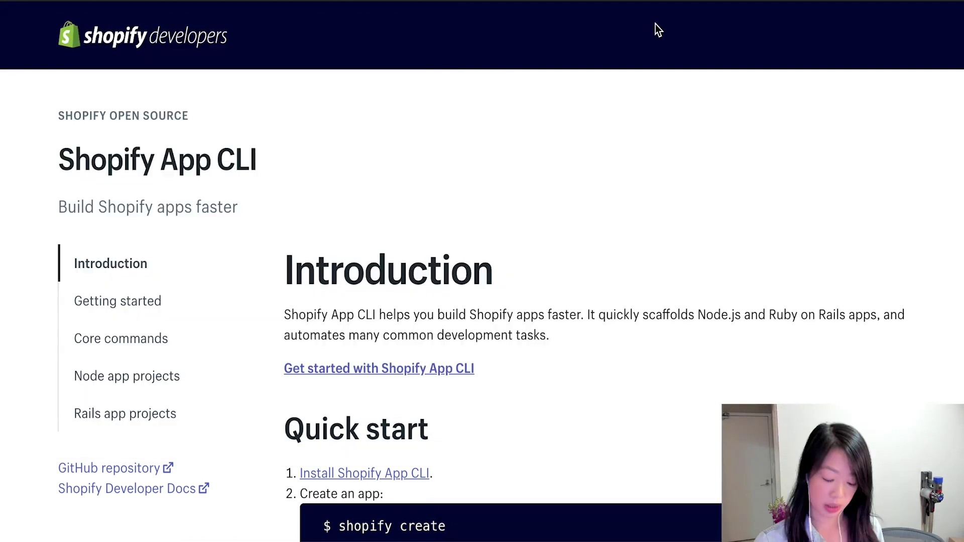
Load the OAuth URL in a new tab, log in with the Partners account and pick jens-2019-store.
key("ctrl+t")
key("ctrl+v")
key("Return")
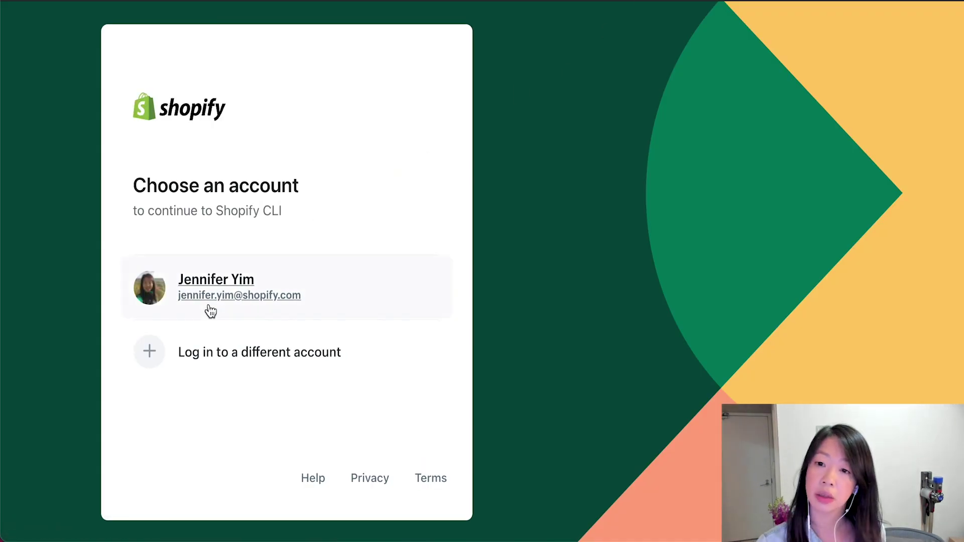
left_click(230, 280)
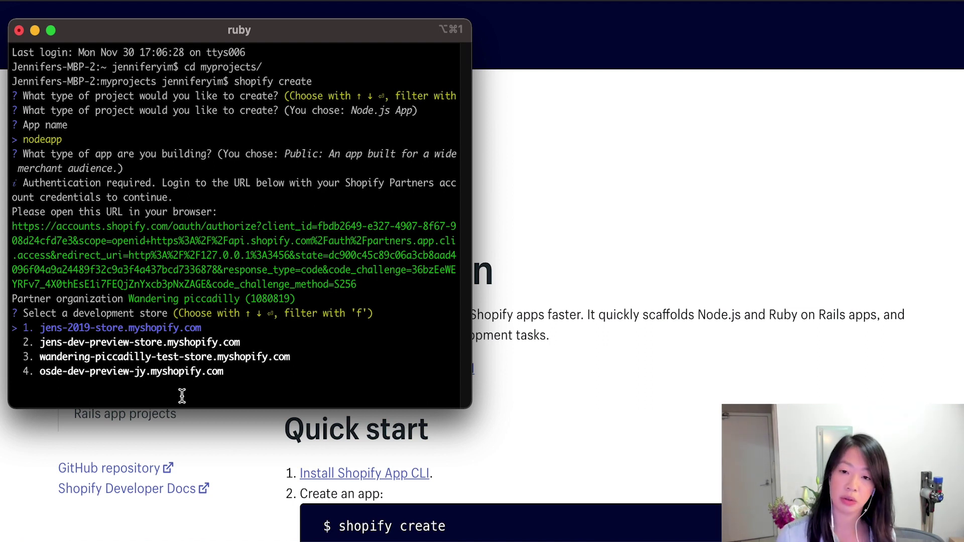
key("Return")
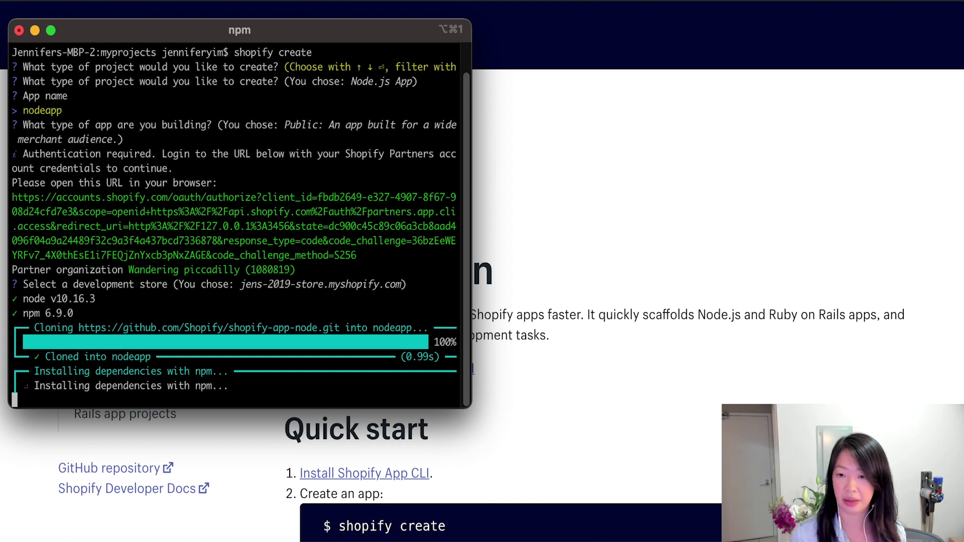
Copy nodeapp's Partner Dashboard URL from the output and get a new browser tab ready.
left_click_drag(278, 314, 107, 328)
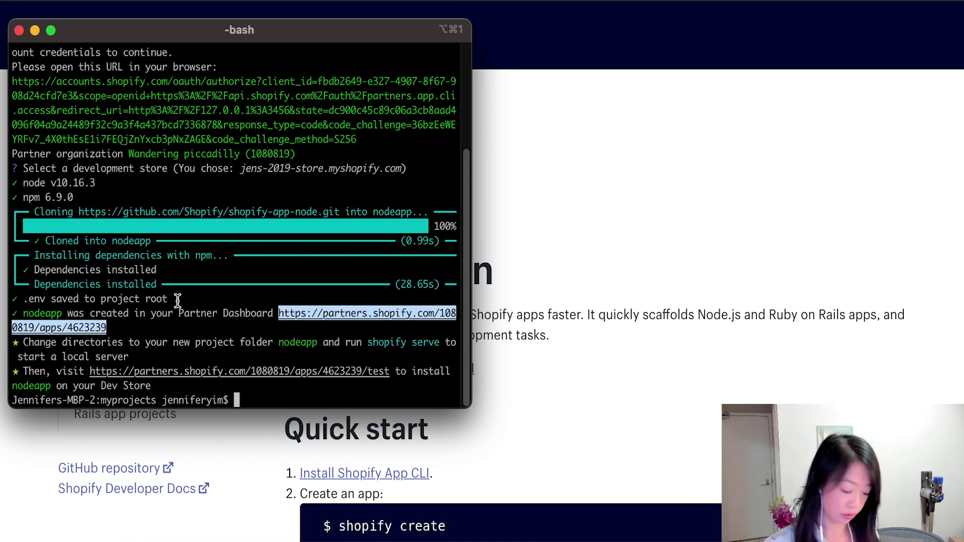
key("super+Tab")
key("super+t")
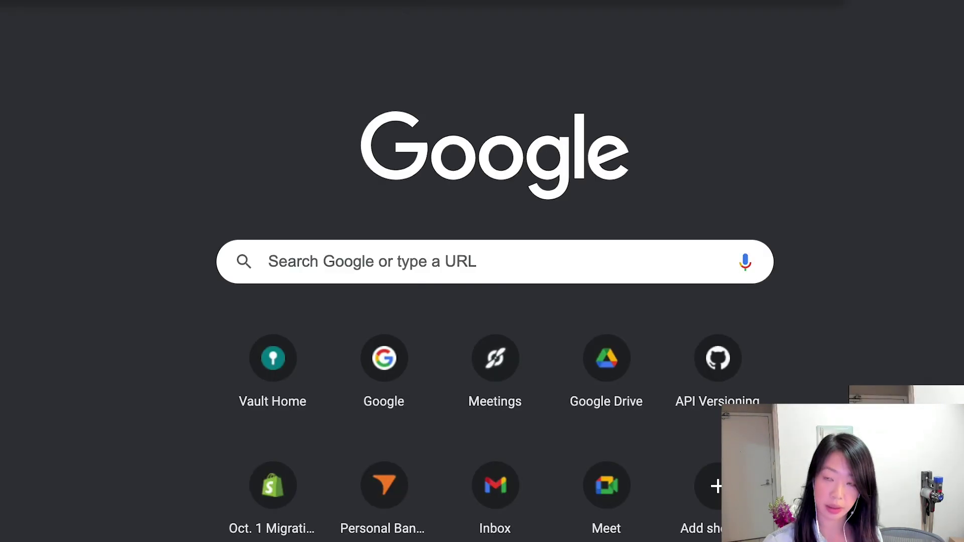
Load nodeapp's Partner Dashboard page, show its App setup URLs, and return to Terminal.
key("super+v")
key("Return")
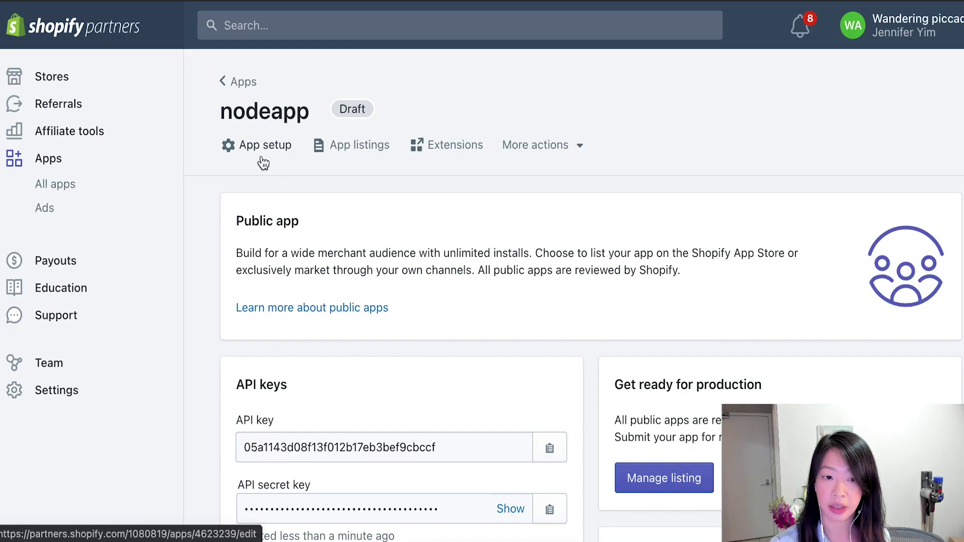
scroll(415, 362, "down", 3)
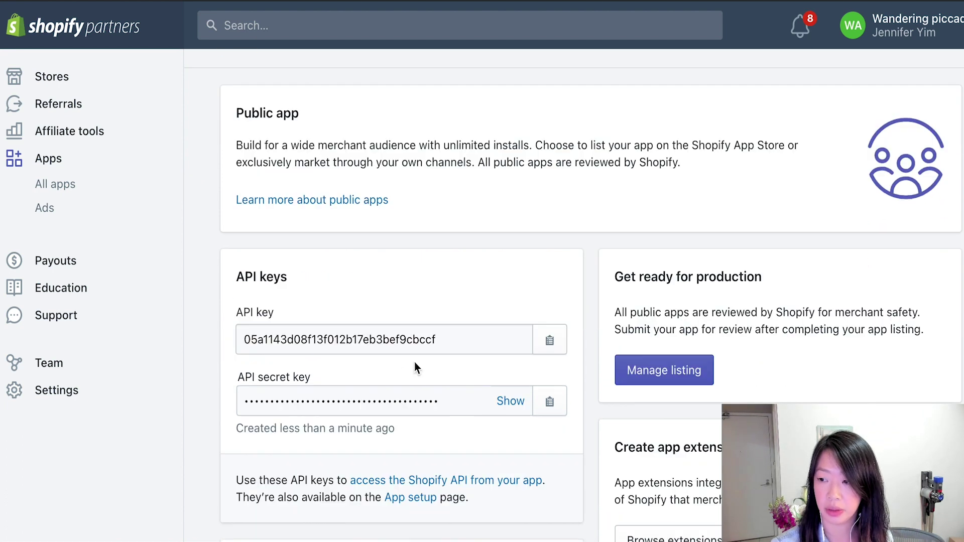
scroll(414, 362, "up", 3)
left_click(280, 159)
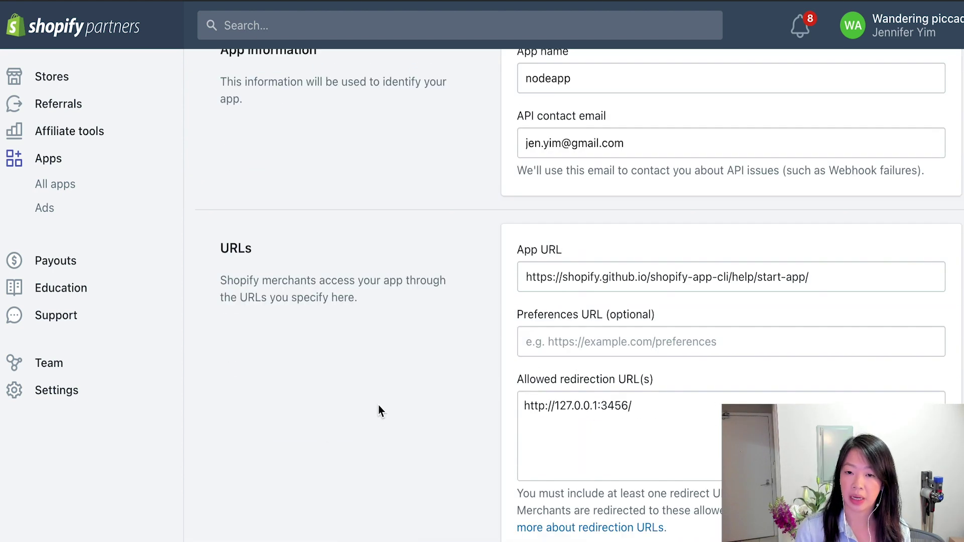
key("super+Tab")
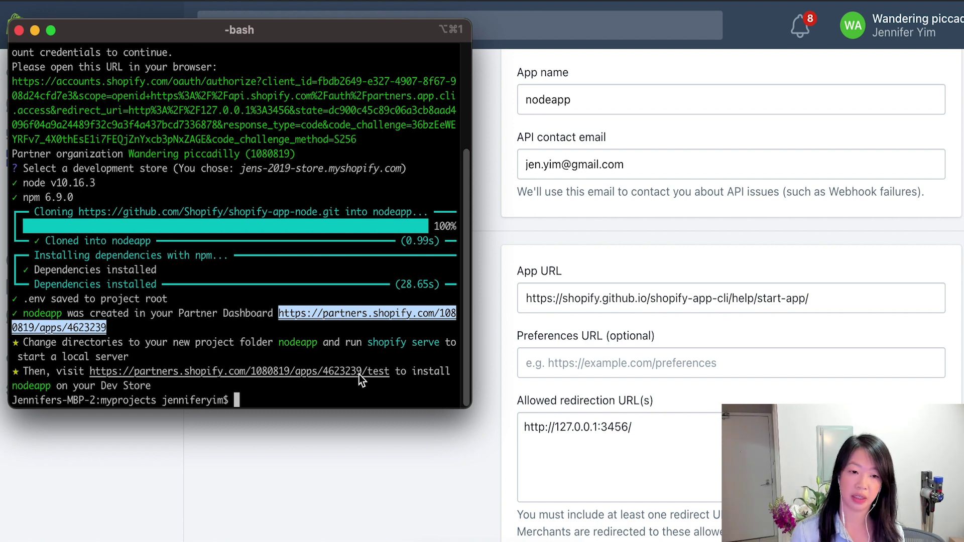
type("cd n")
Run shopify serve inside nodeapp so an ngrok tunnel URL is issued.
key("Tab")
key("Return")
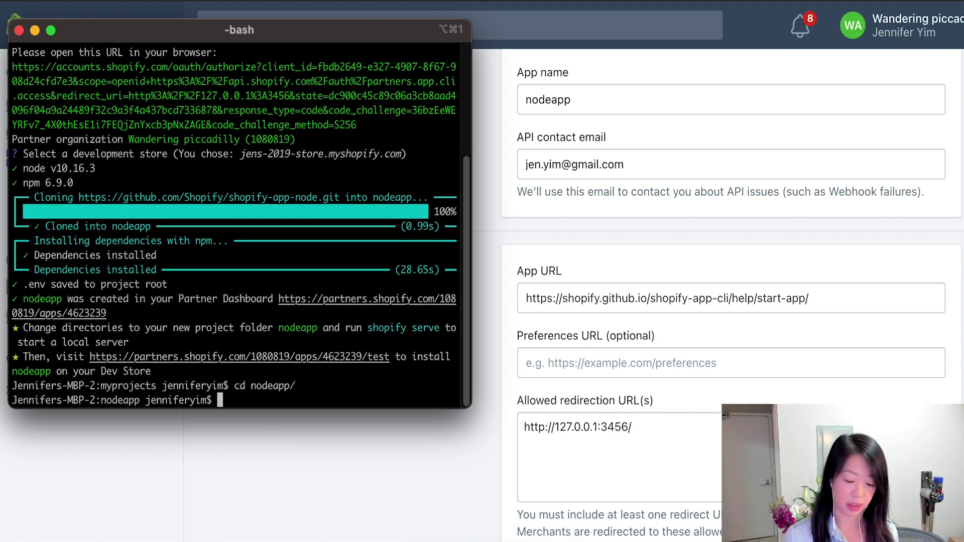
type("shopify s")
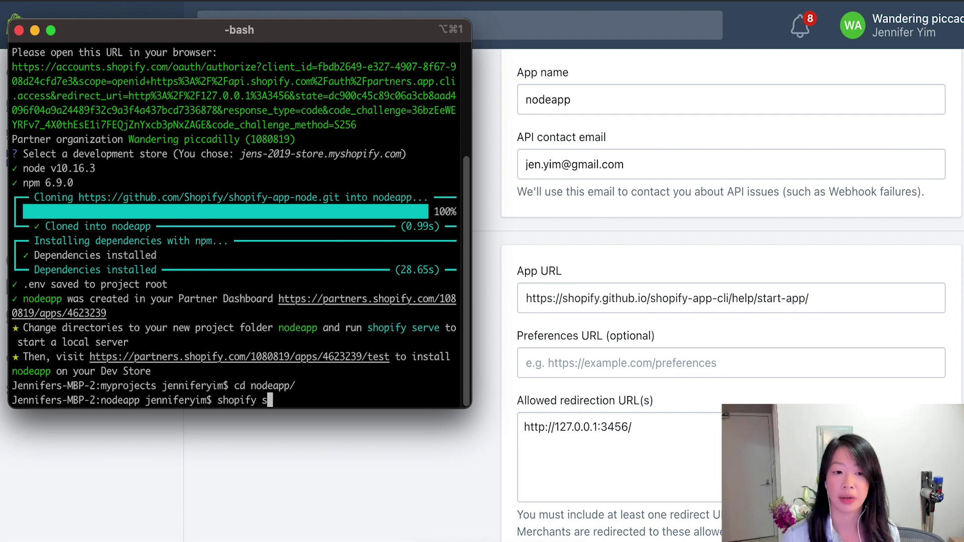
type("erve")
key("Return")
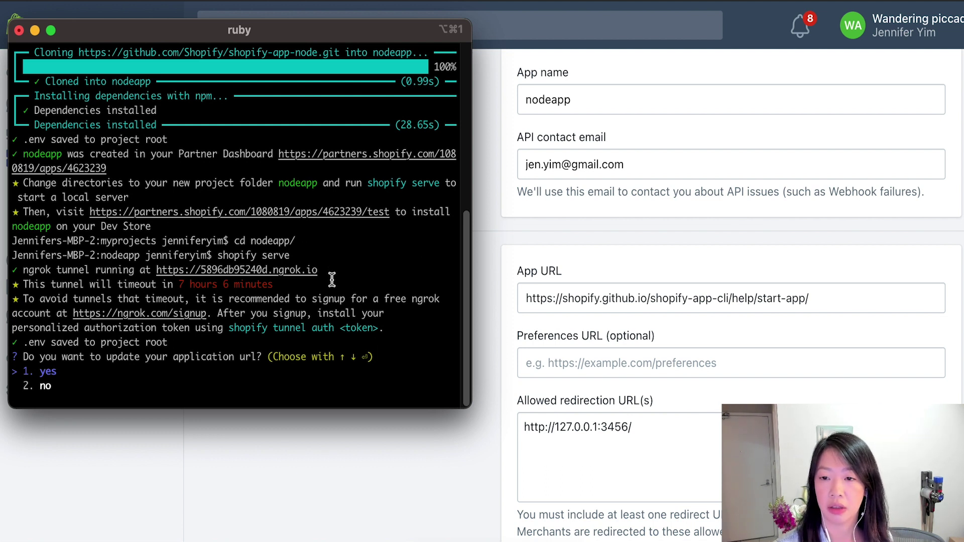
left_click_drag(329, 270, 156, 270)
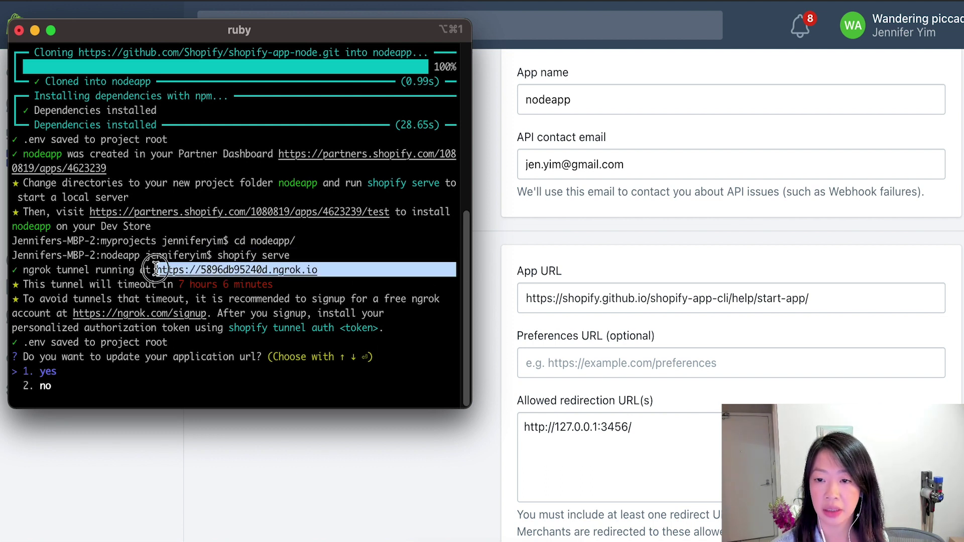
Agree to update the application URL, start the server, and bring Shopify Partners forward.
left_click(222, 388)
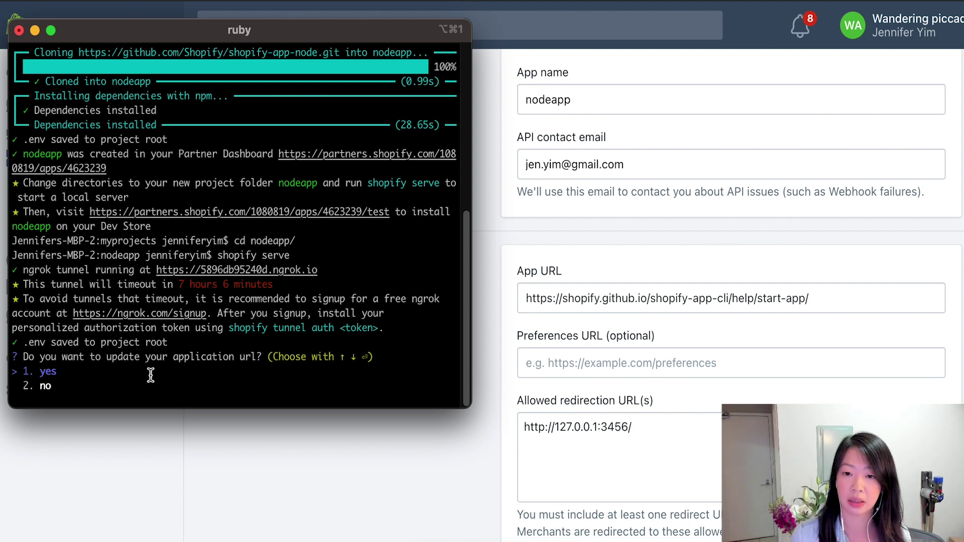
key("Return")
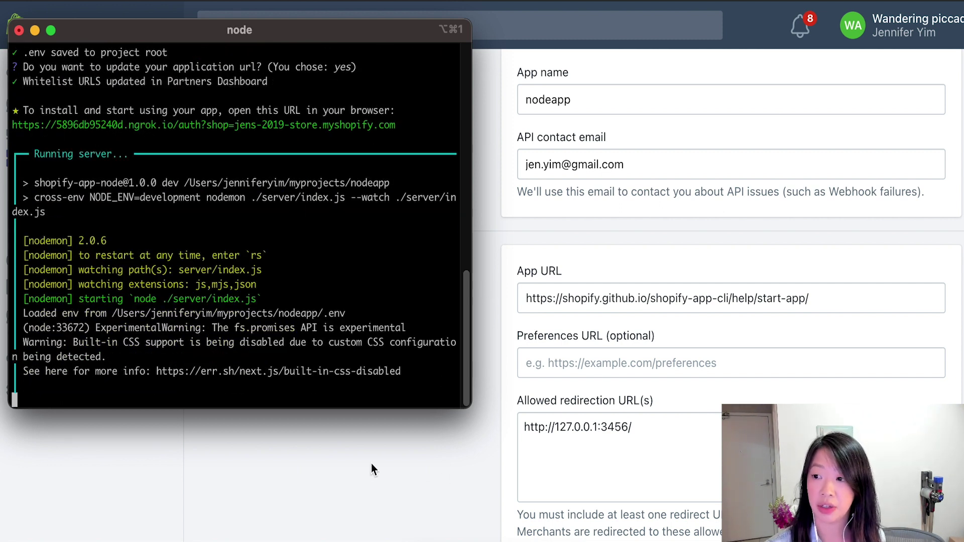
left_click(403, 473)
scroll(280, 188, "up", 3)
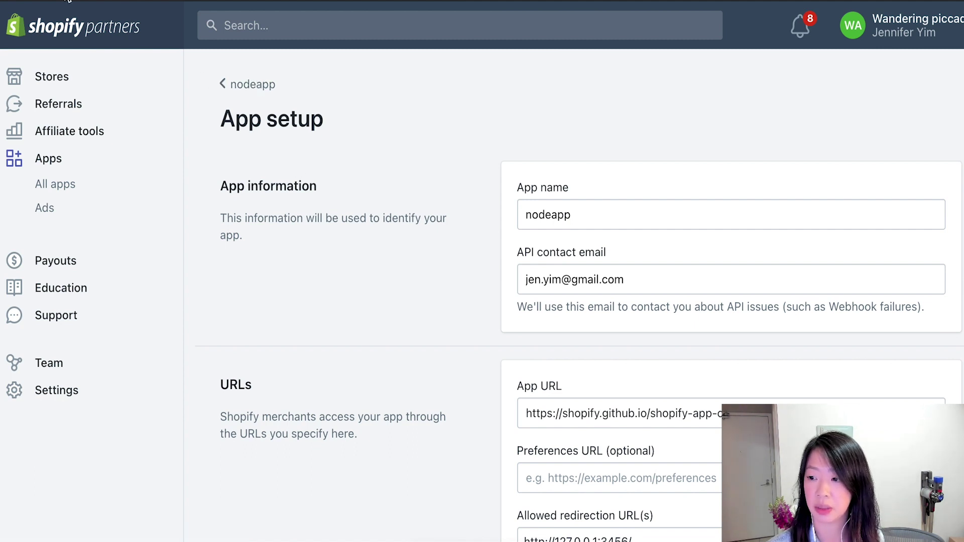
Reload App setup to confirm the ngrok App URL, then log in to the first store from Stores.
key("ctrl+r")
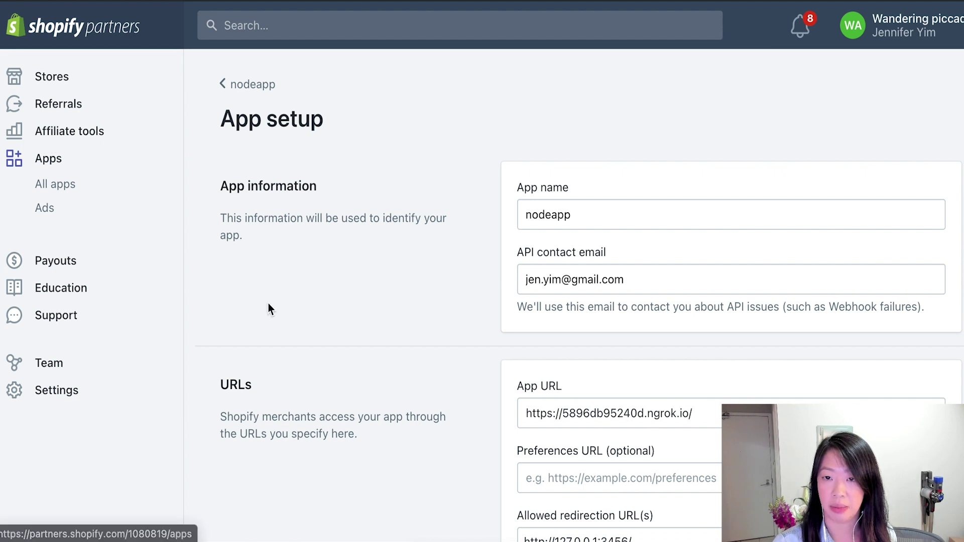
left_click(52, 78)
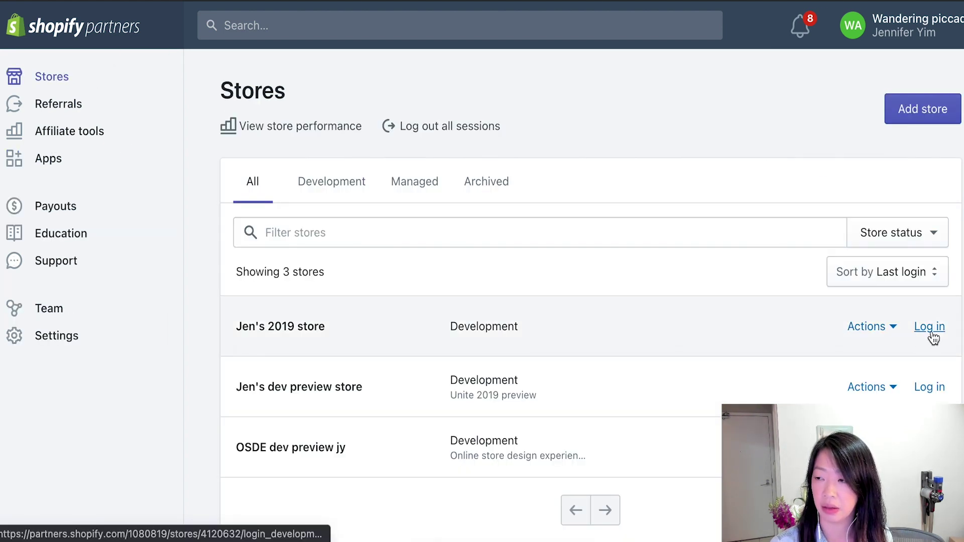
left_click(930, 331)
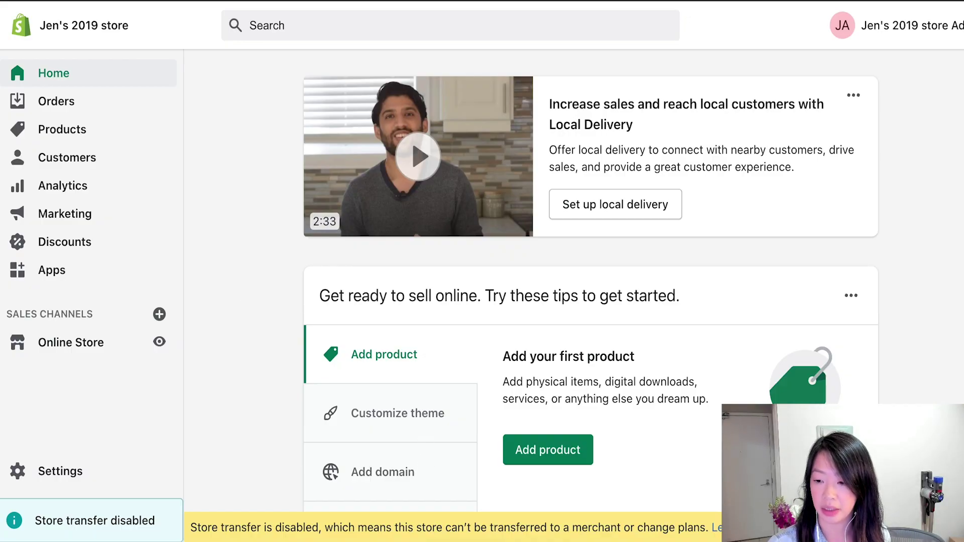
Copy the nodeapp install URL from the server output and return to the store admin.
key("super+Tab")
scroll(28, 149, "up", 3)
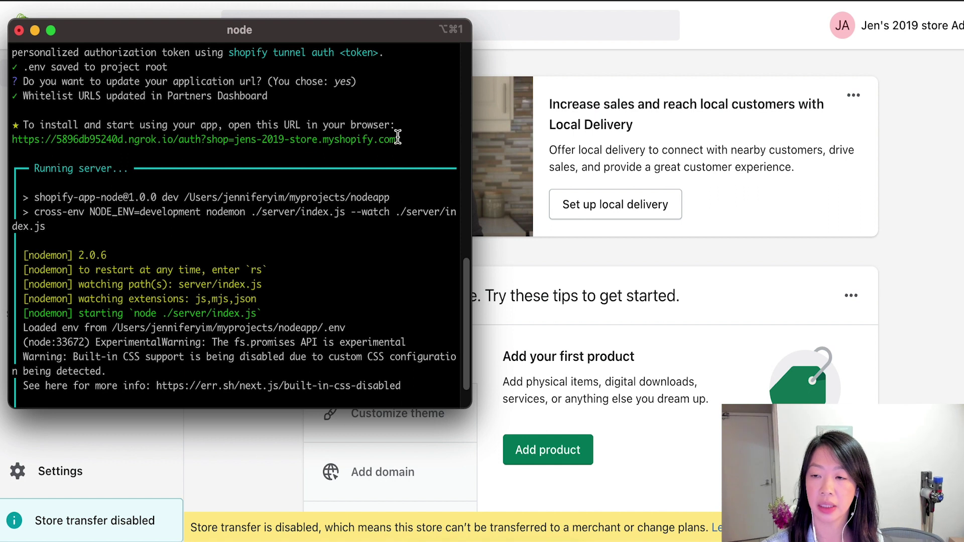
left_click_drag(401, 139, 11, 140)
key("ctrl+c")
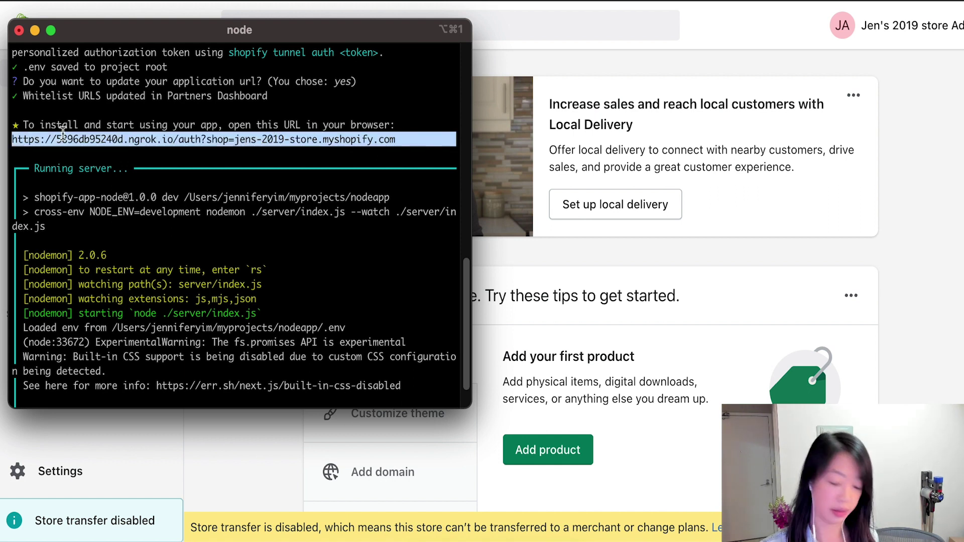
left_click(576, 72)
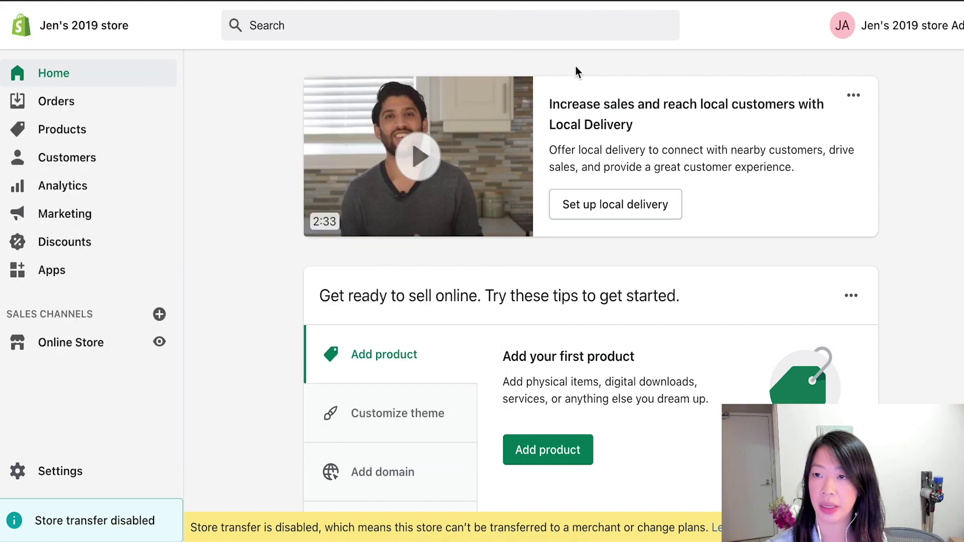
Load the copied install link in the store admin's address bar.
key("ctrl+l")
key("ctrl+v")
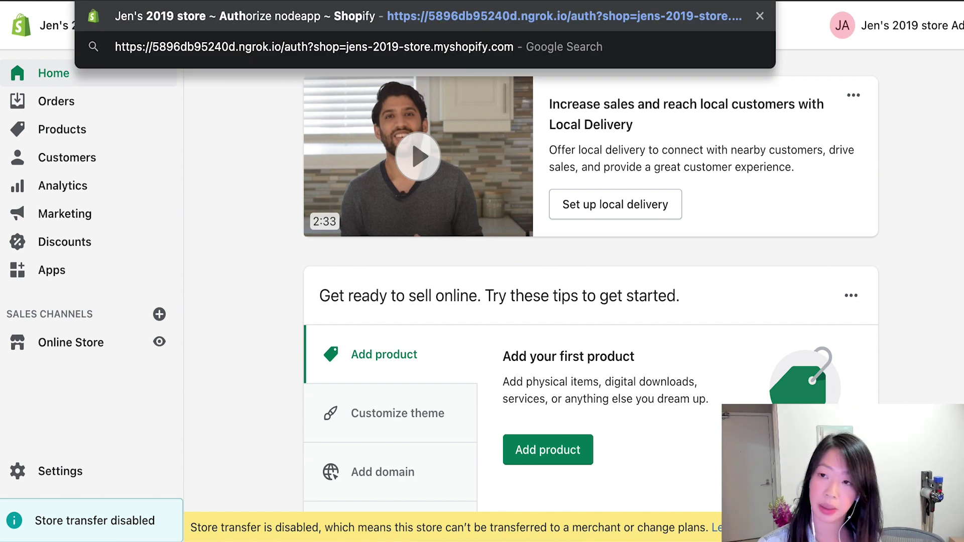
key("Return")
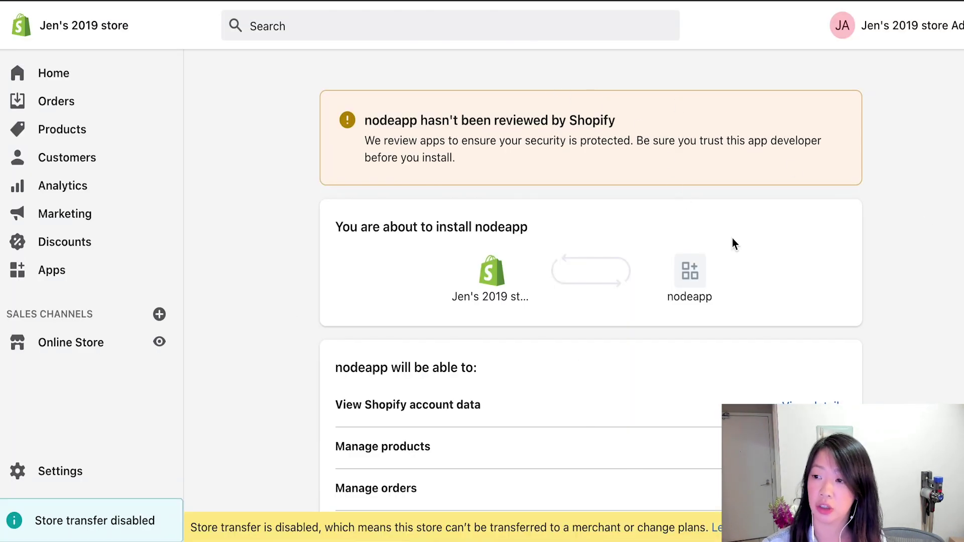
scroll(935, 367, "down", 1)
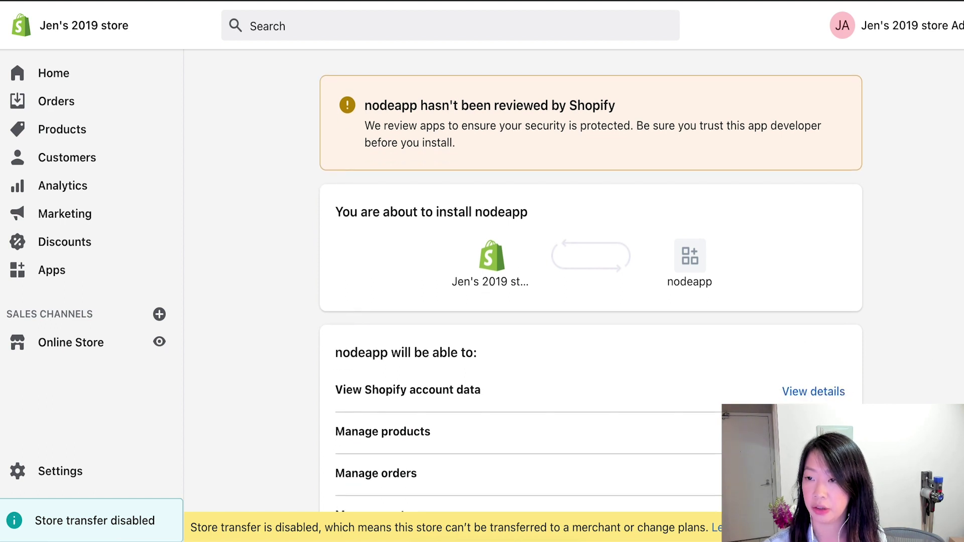
scroll(940, 381, "down", 2)
scroll(941, 377, "down", 2)
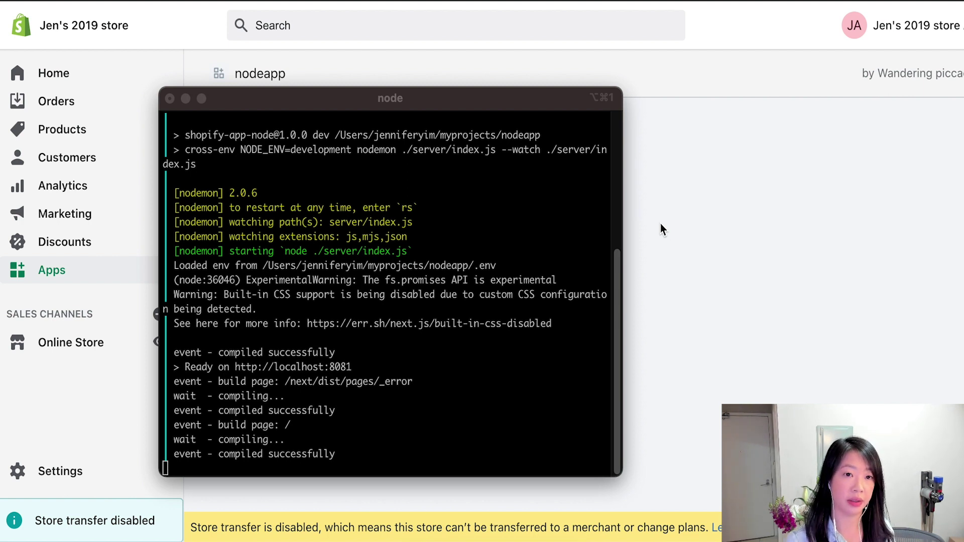
Focus the Terminal running the server to check its successful compile output.
left_click(395, 454)
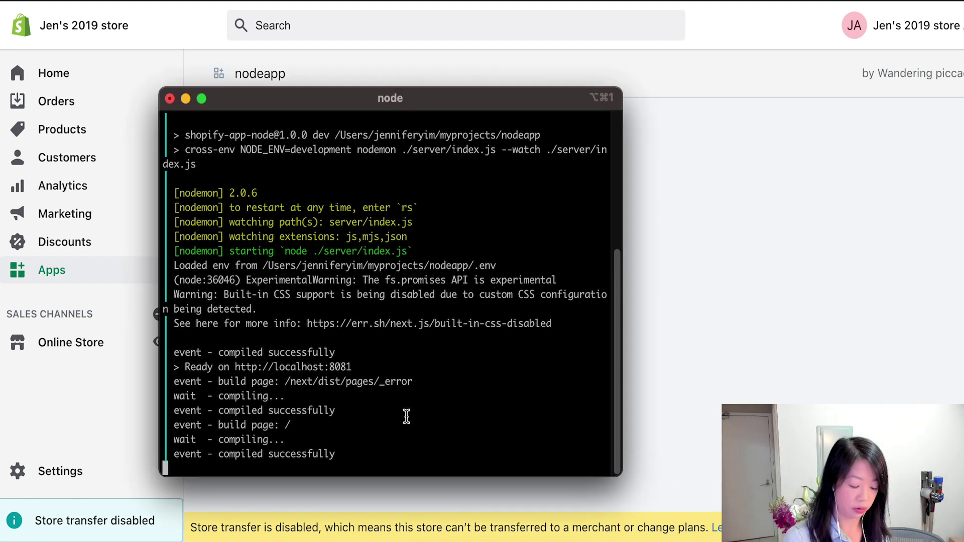
Stop the dev server, list nodeapp's files with ls -la, and read .env with less.
key("ctrl+c")
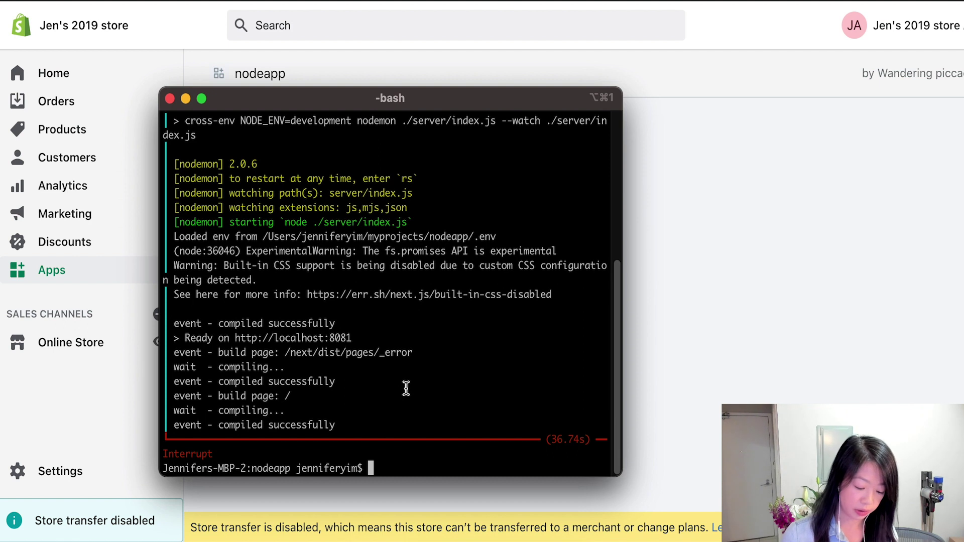
type("ls -la")
key("Return")
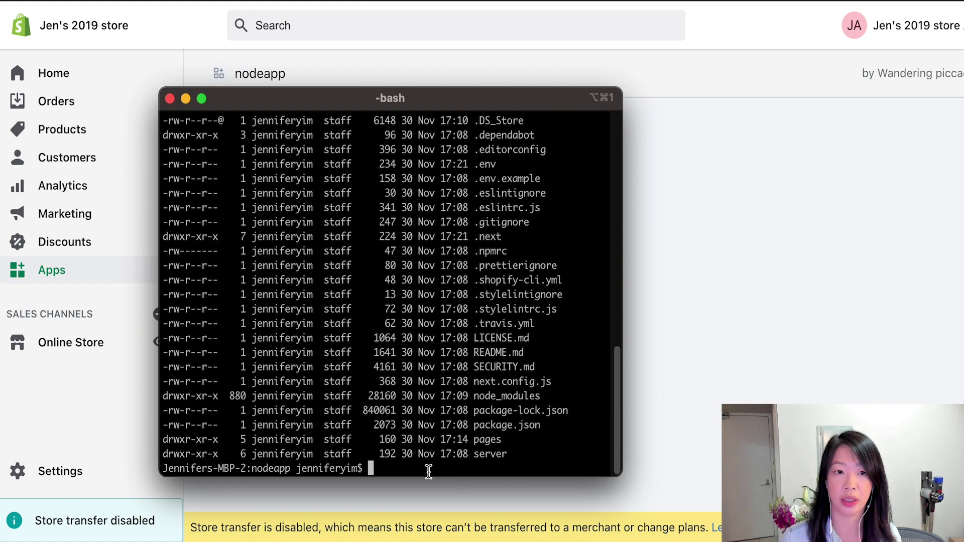
type("less")
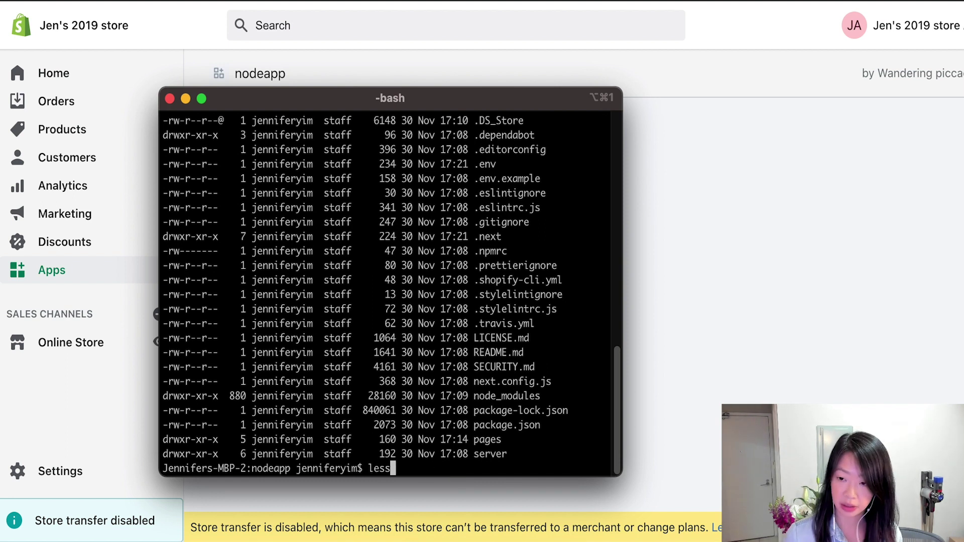
type(" .")
type(".env")
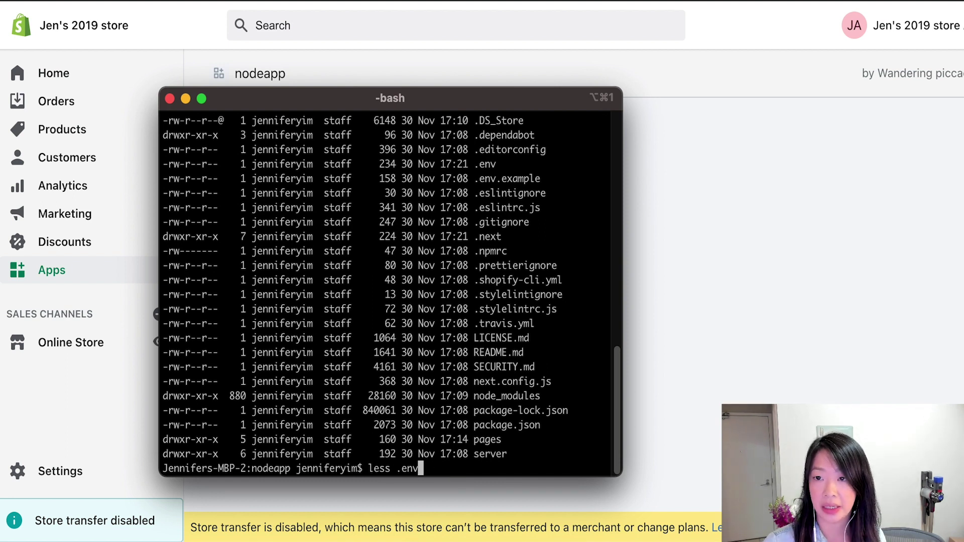
key("Return")
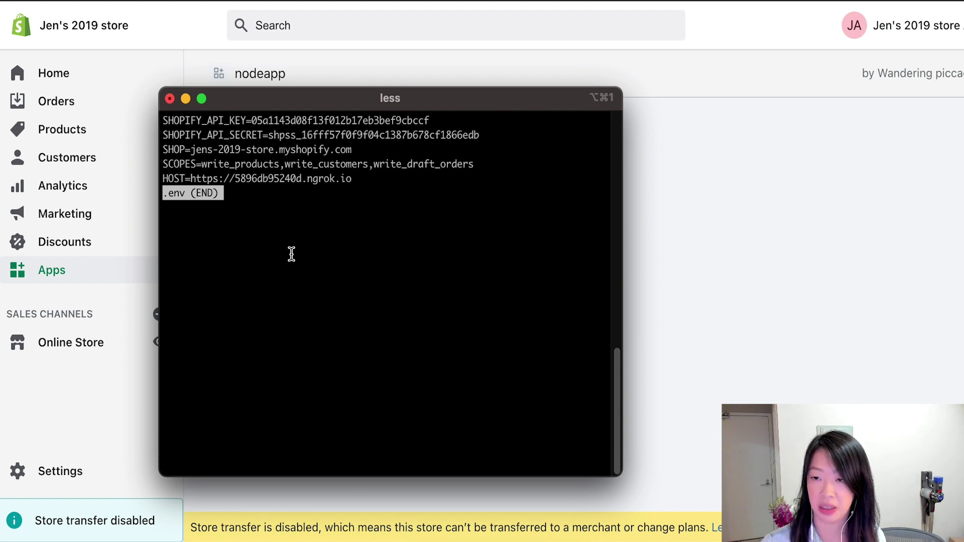
key("q")
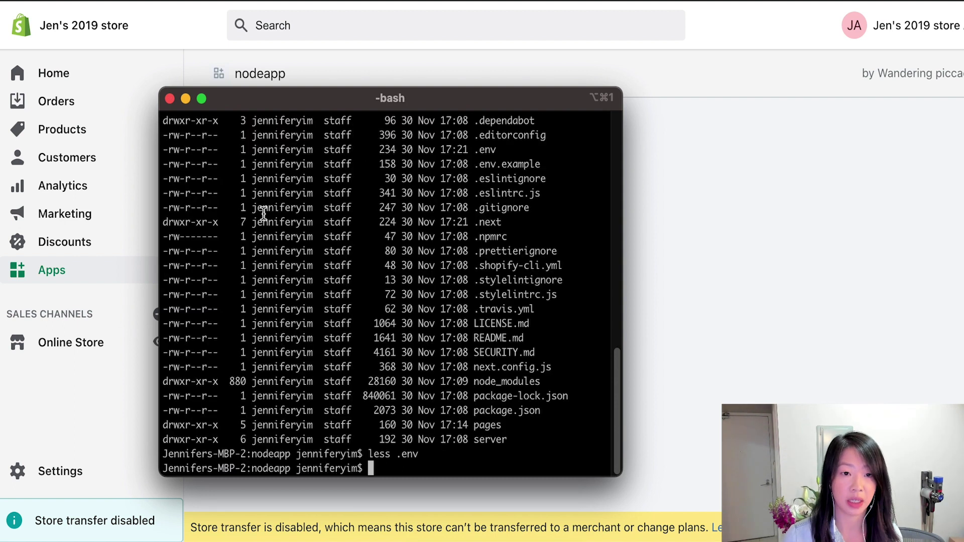
type("cd pa")
View pages/index.js in less and move Terminal aside to reveal the app's heading.
key("Tab")
key("Return")
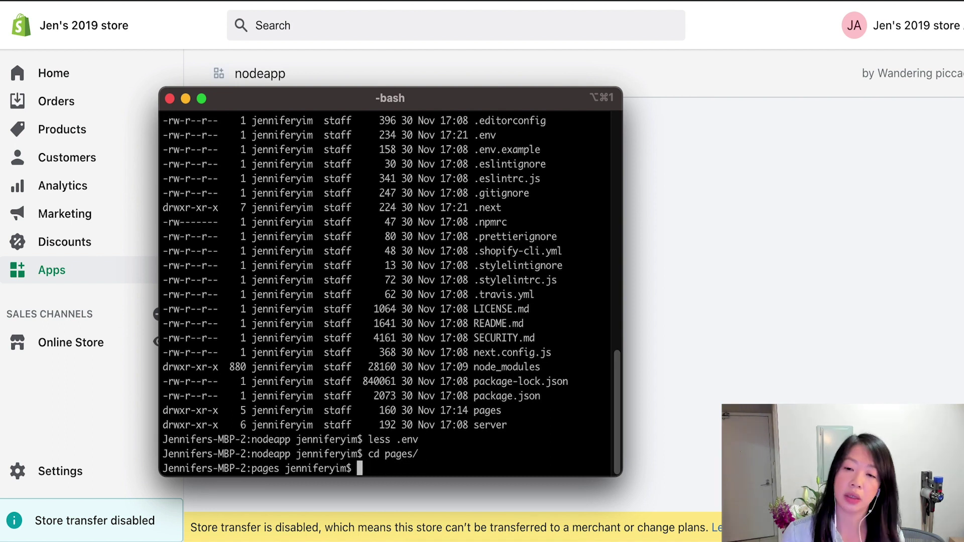
type("less i")
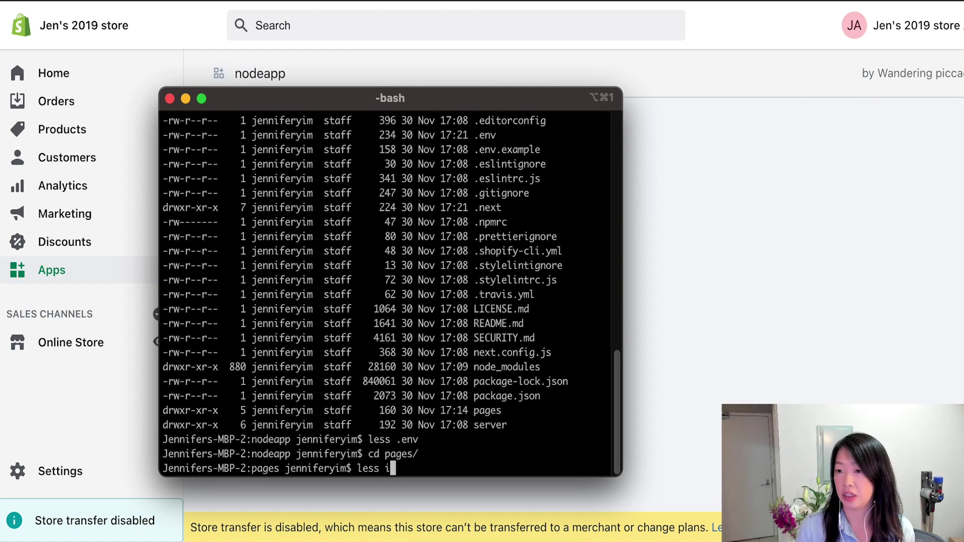
type("ndex.js")
key("Return")
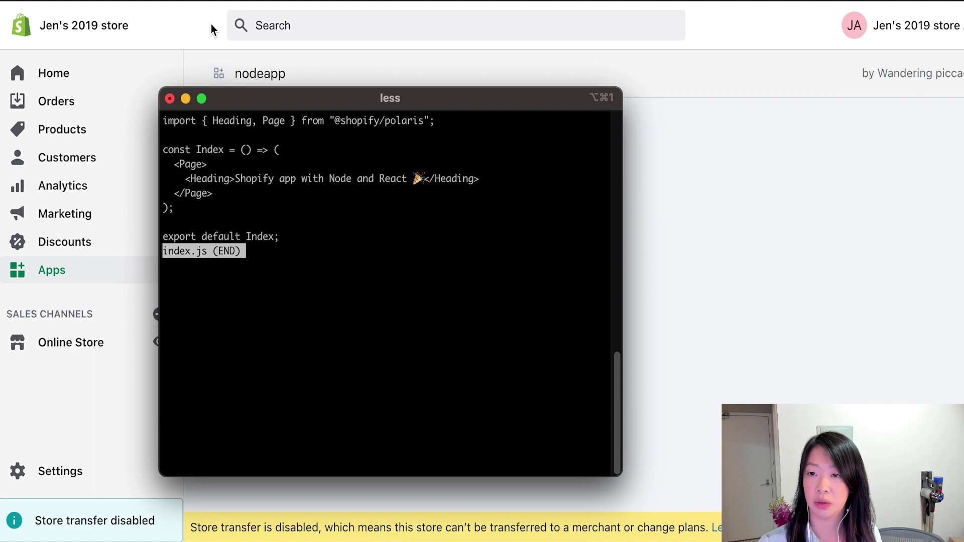
mouse_move(269, 104)
left_mouse_down()
mouse_move(331, 184)
mouse_move(298, 166)
left_mouse_up()
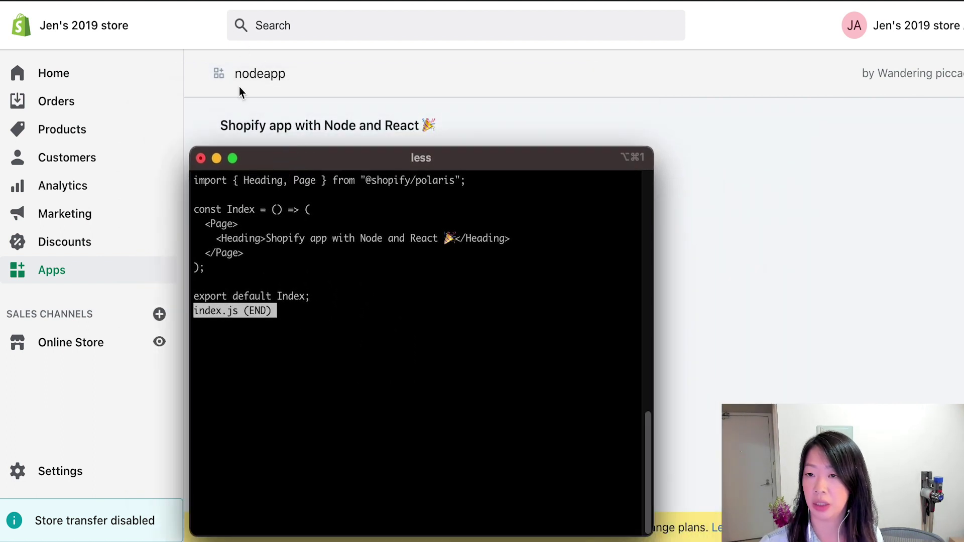